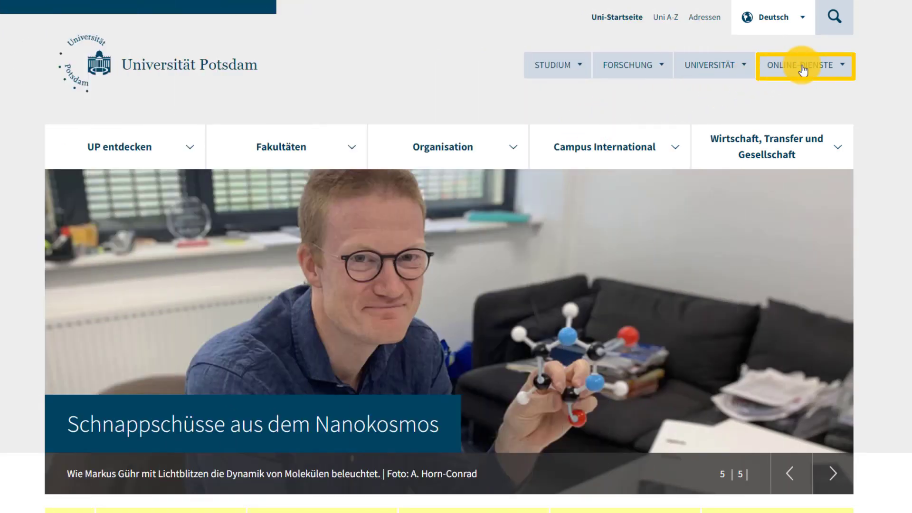
# Go from the university's ONLINE-DIENSTE menu to the PULS portal
pyautogui.click(802, 67)
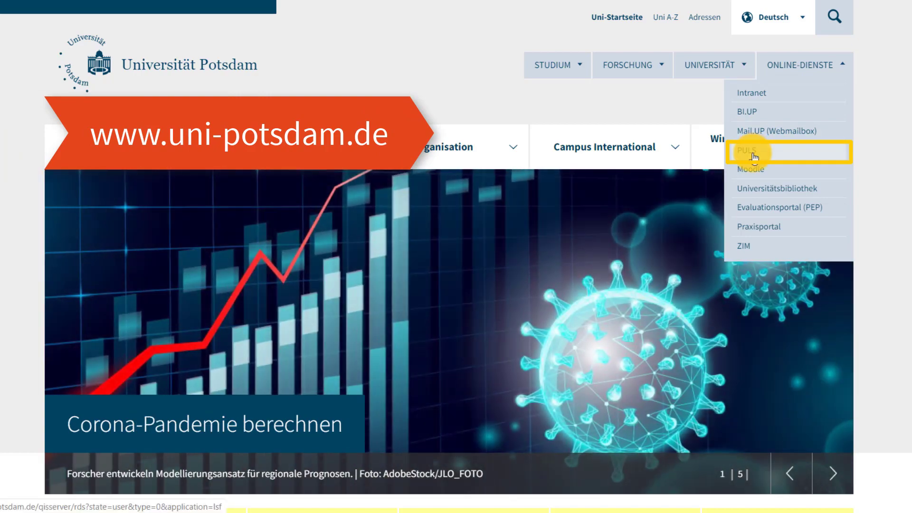
pyautogui.click(754, 153)
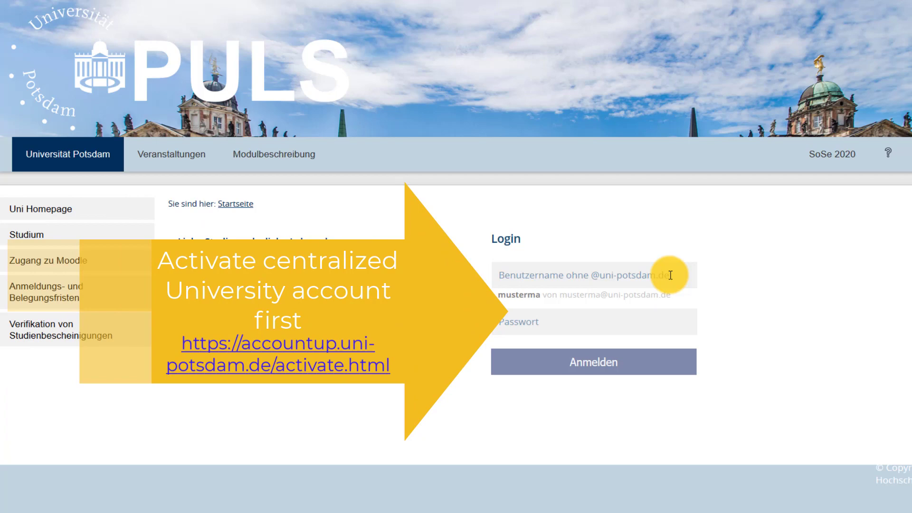
# Sign in with the central account username and password
pyautogui.write('musterma')
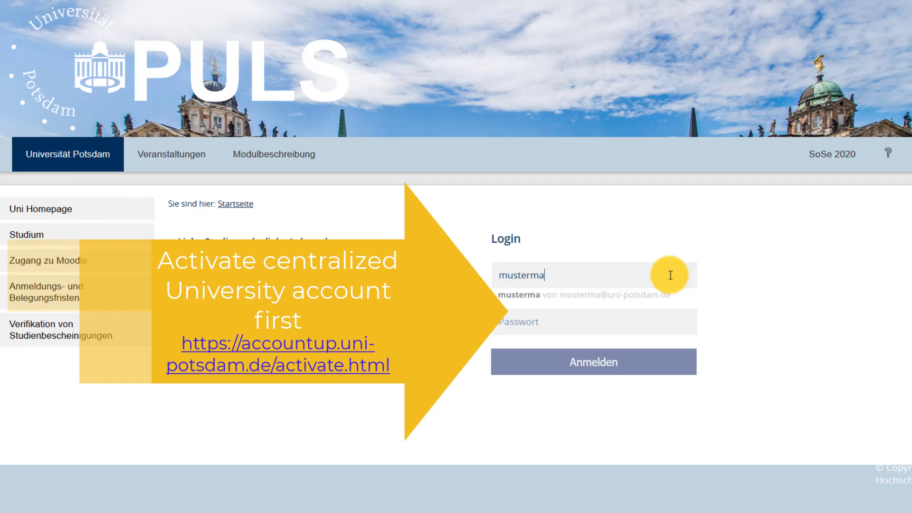
pyautogui.click(630, 320)
pyautogui.write('•••••••••••')
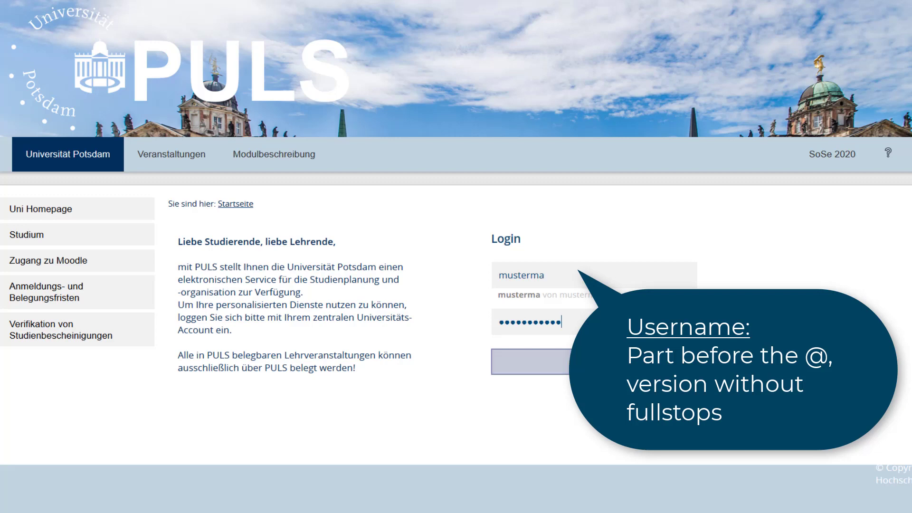
pyautogui.click(594, 373)
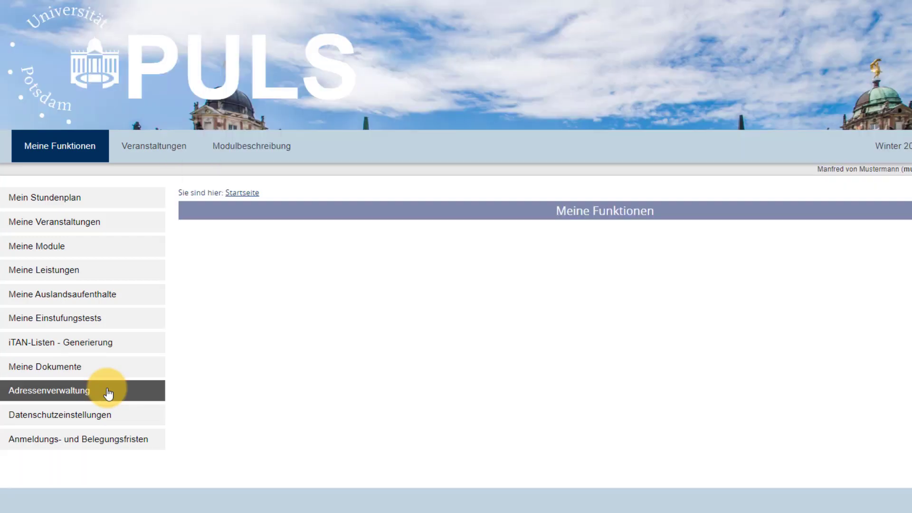
# Open Adressenverwaltung and check the stored semester address
pyautogui.click(108, 394)
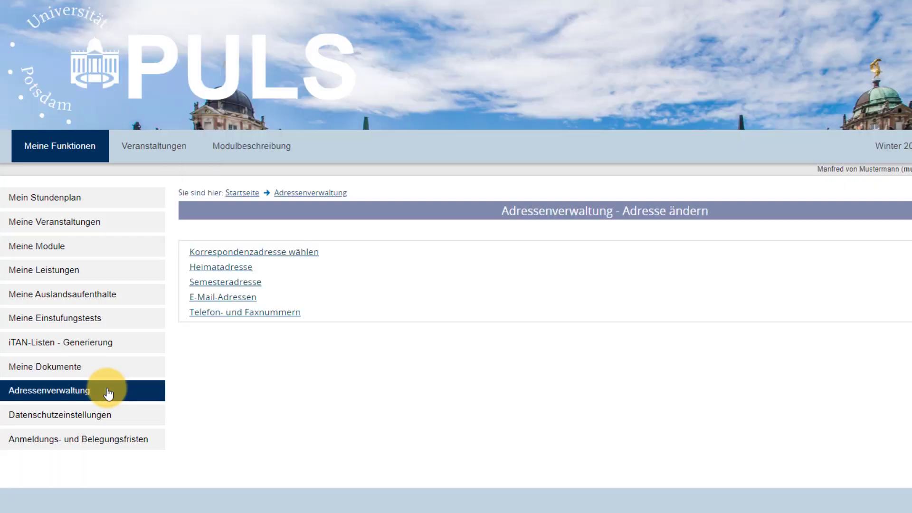
pyautogui.click(260, 285)
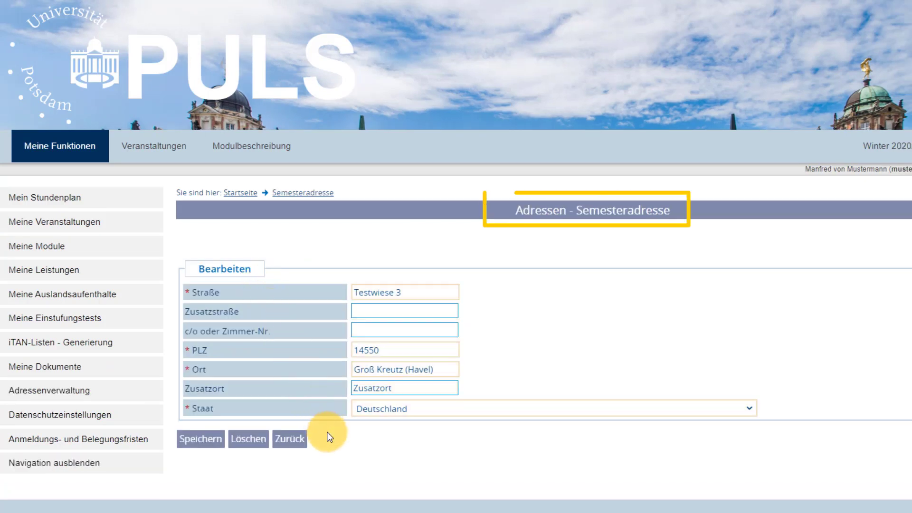
pyautogui.click(287, 439)
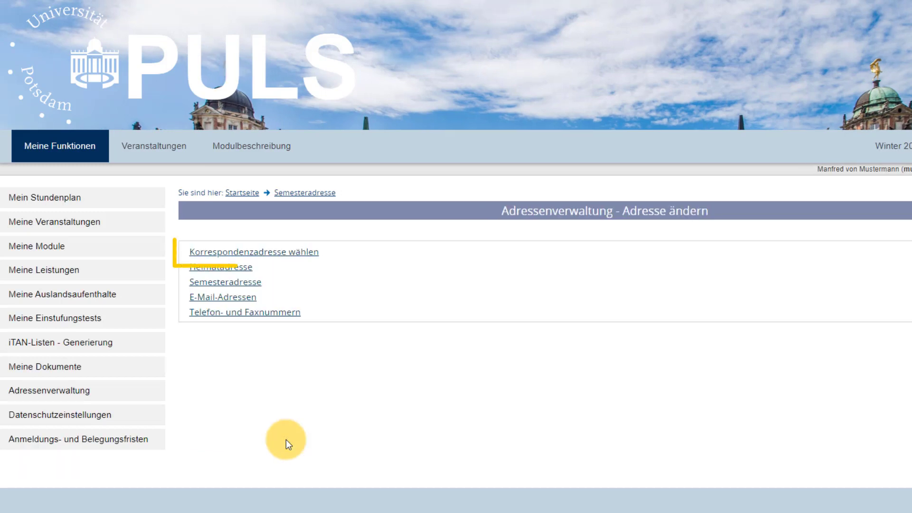
# Choose Semesteranschrift as the correspondence address and save it
pyautogui.click(310, 258)
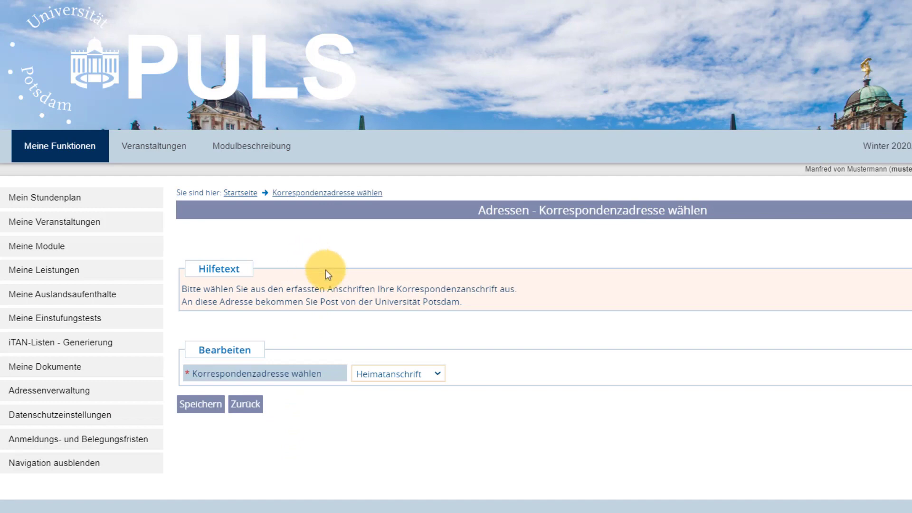
pyautogui.click(434, 375)
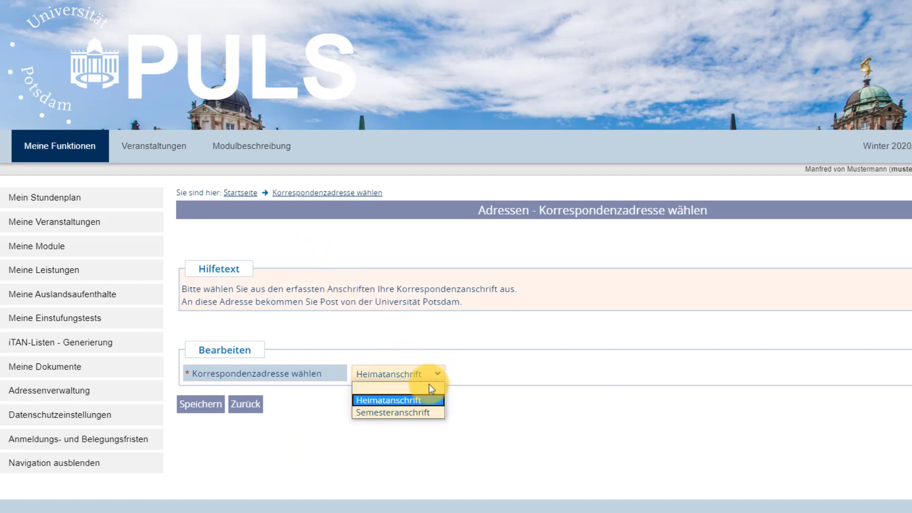
pyautogui.click(418, 412)
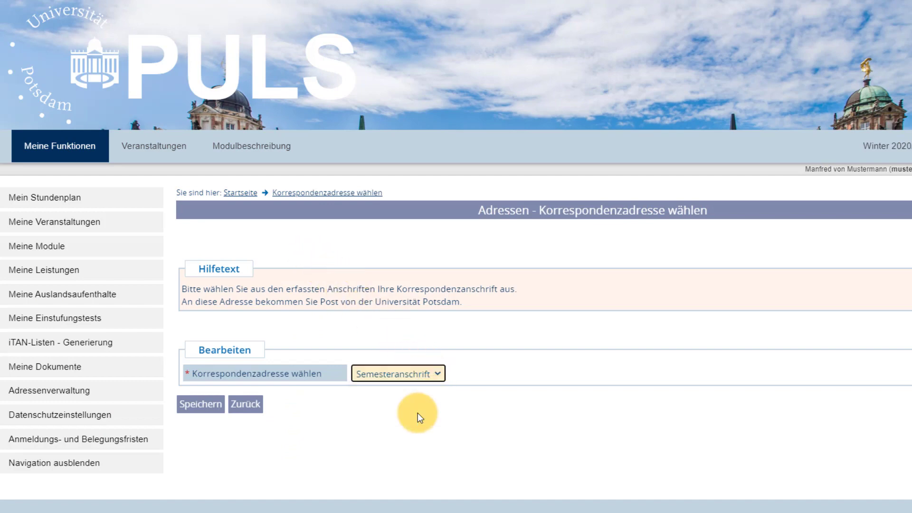
pyautogui.click(197, 407)
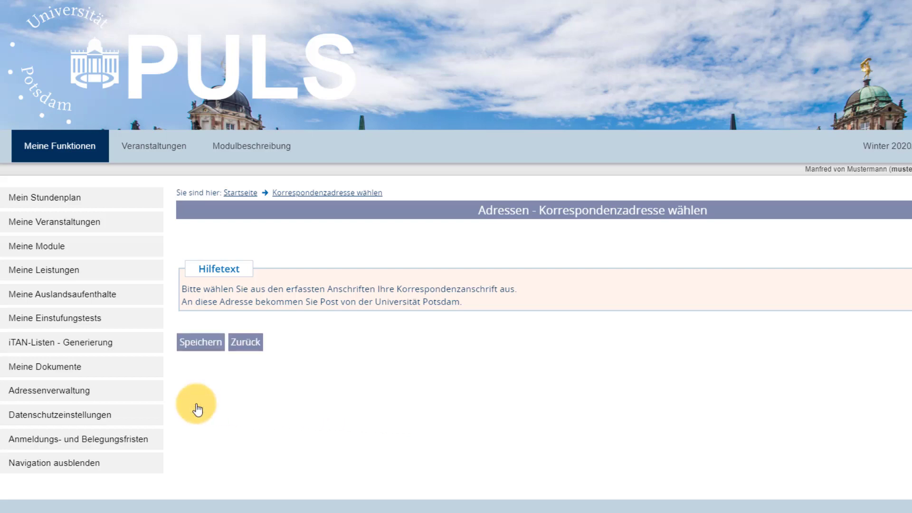
# Review the stored e-mail addresses in address management
pyautogui.click(255, 346)
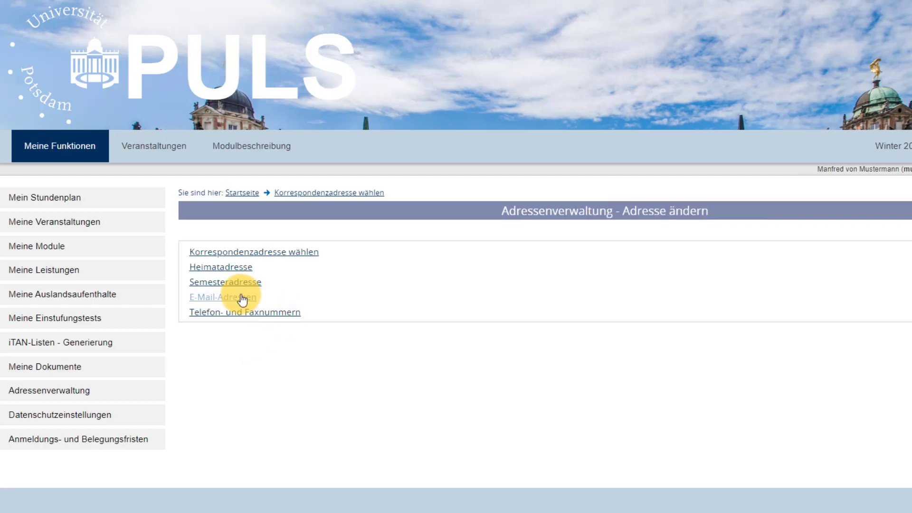
pyautogui.click(242, 298)
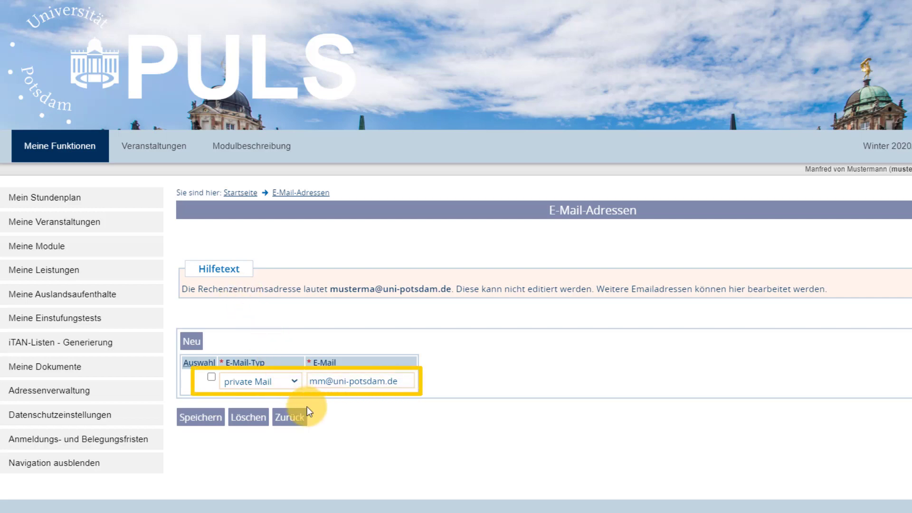
pyautogui.click(293, 418)
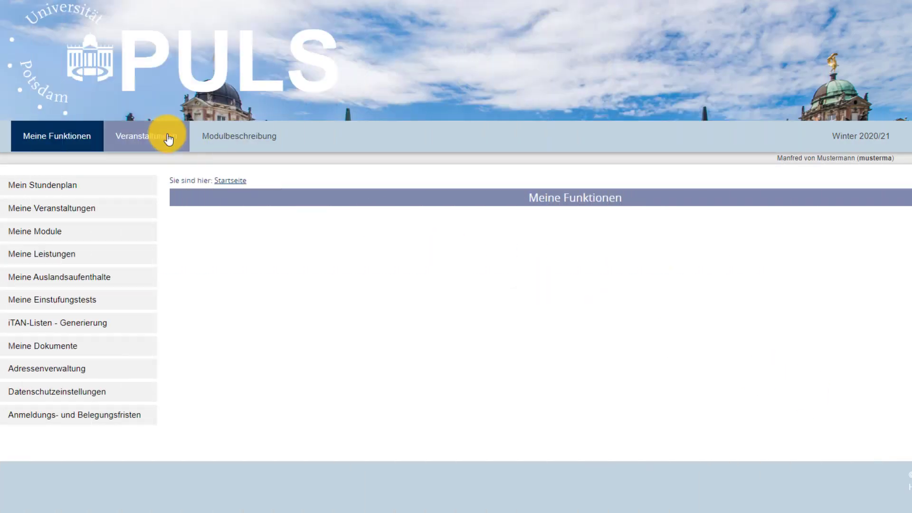
# Browse Vorlesungsverzeichnis through Anglistik to Englisch Bachelor Lehramt Pflichtmodule and list ANG_BA_002's courses
pyautogui.click(169, 138)
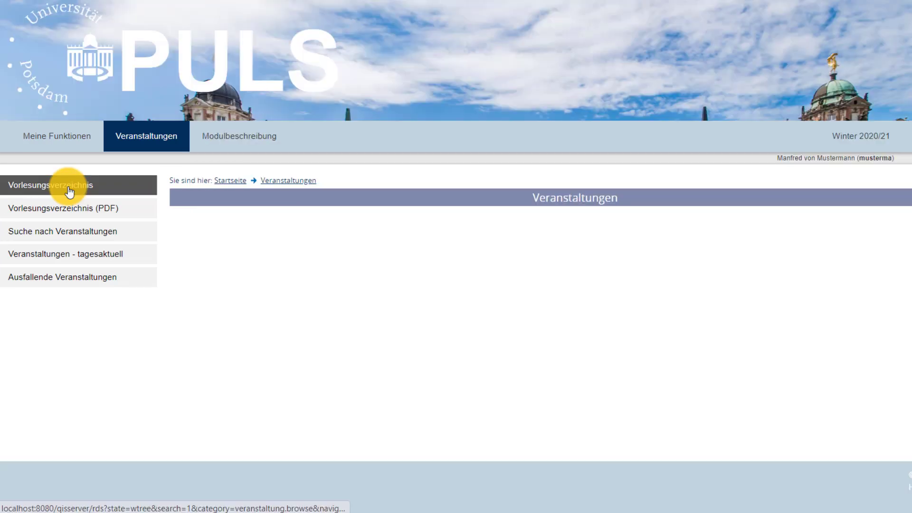
pyautogui.click(70, 190)
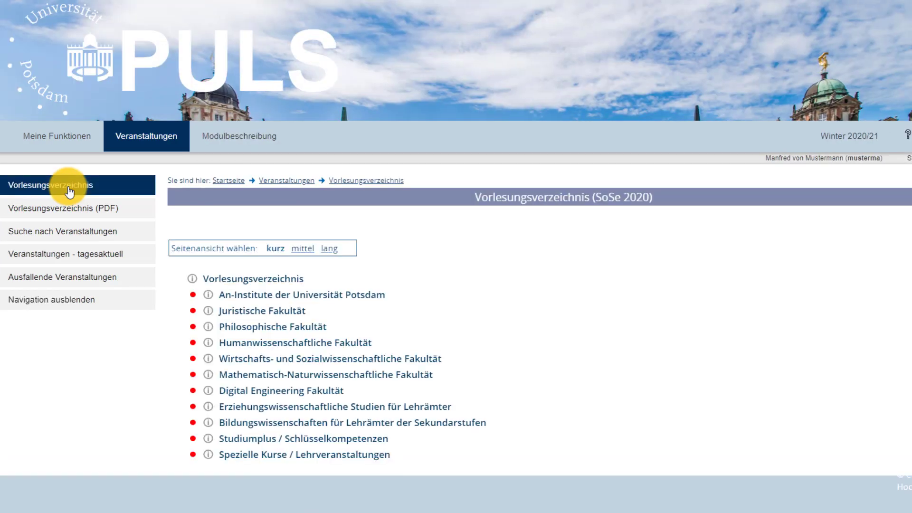
pyautogui.click(261, 333)
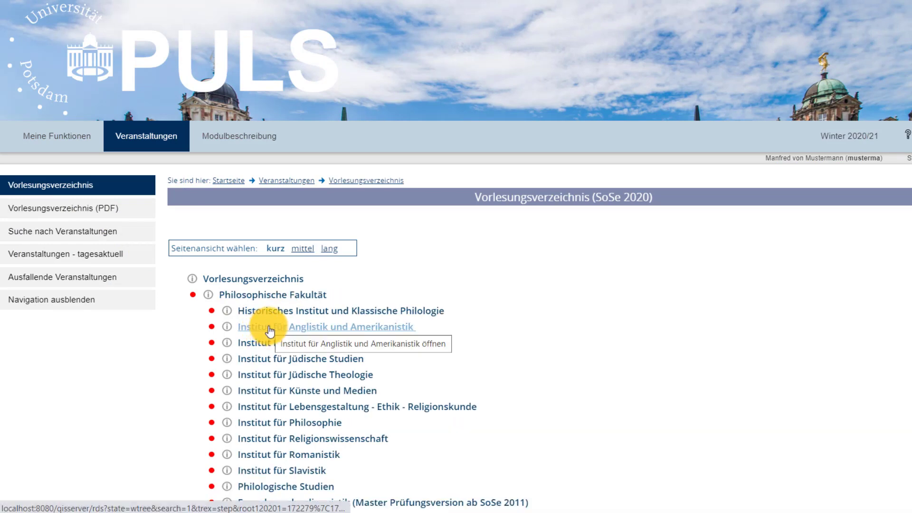
pyautogui.click(270, 330)
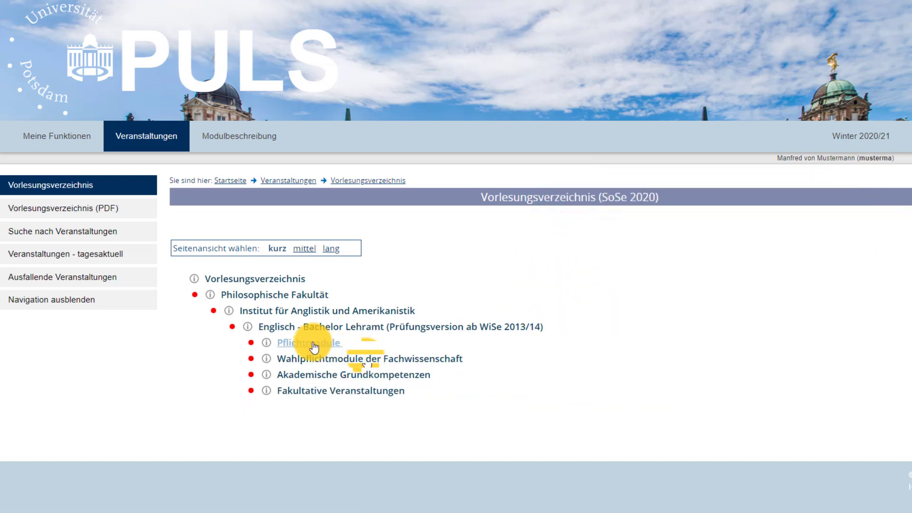
pyautogui.click(313, 345)
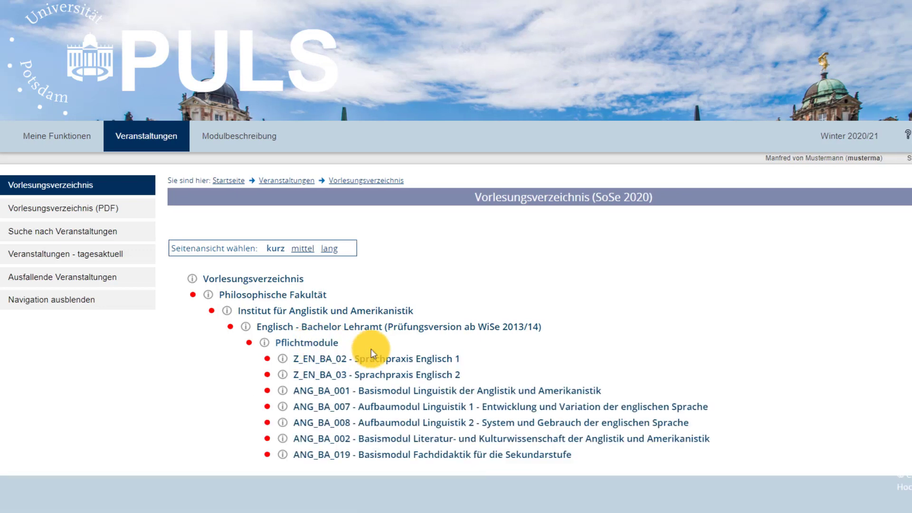
pyautogui.click(380, 440)
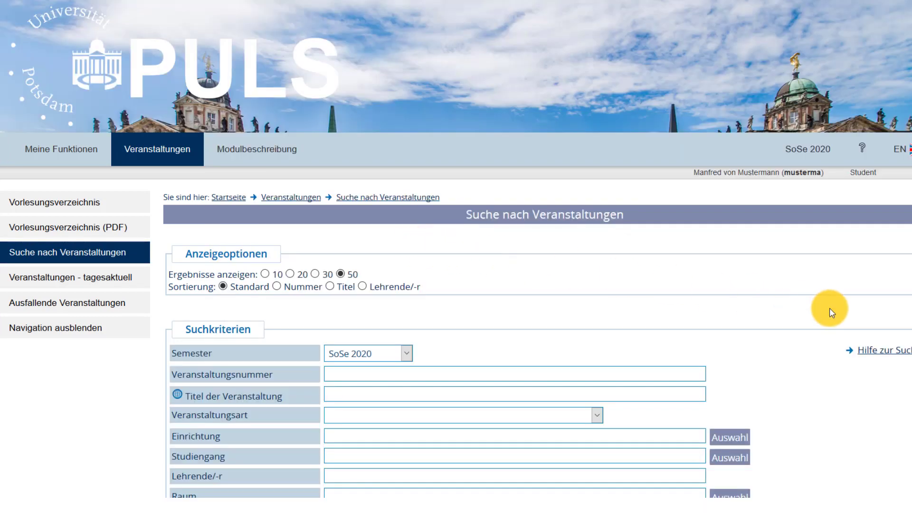
# Scroll through the search criteria of the Suche nach Veranstaltungen form
pyautogui.scroll(-3, 829, 308)
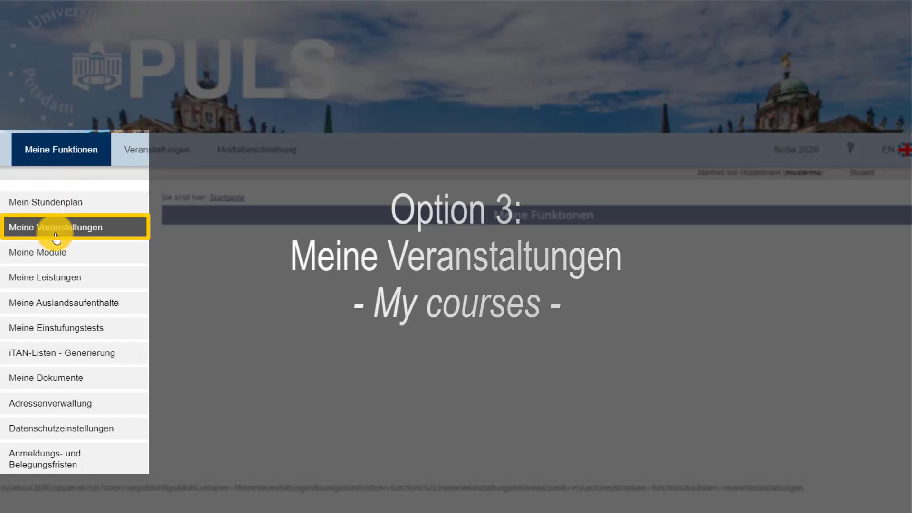
# Open Meine Veranstaltungen and scroll through the Aktuelle Veranstaltungen list
pyautogui.click(56, 235)
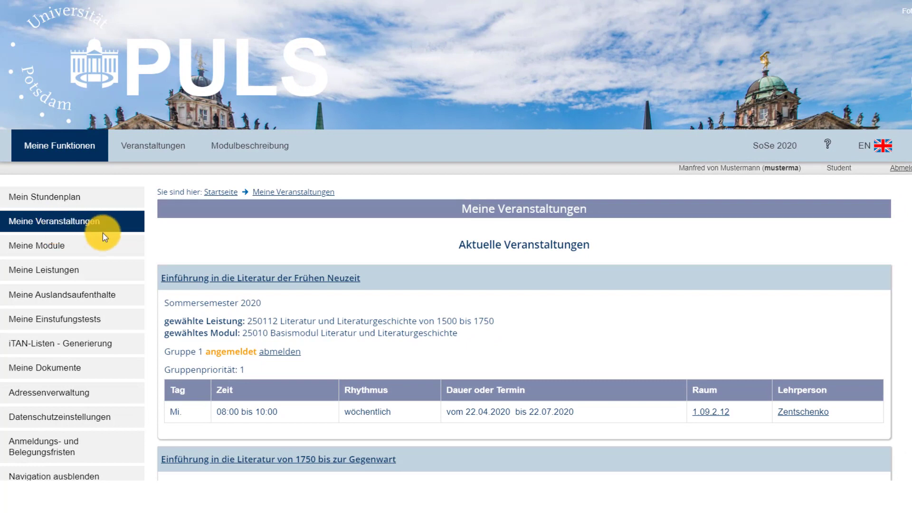
pyautogui.scroll(-3, 456, 257)
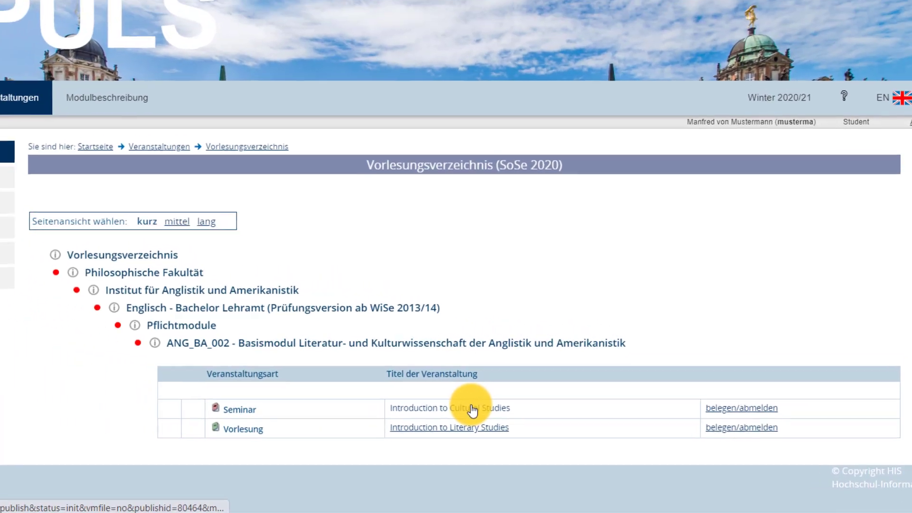
# Open the 'Introduction to Cultural Studies' seminar listed under ANG_BA_002
pyautogui.click(472, 410)
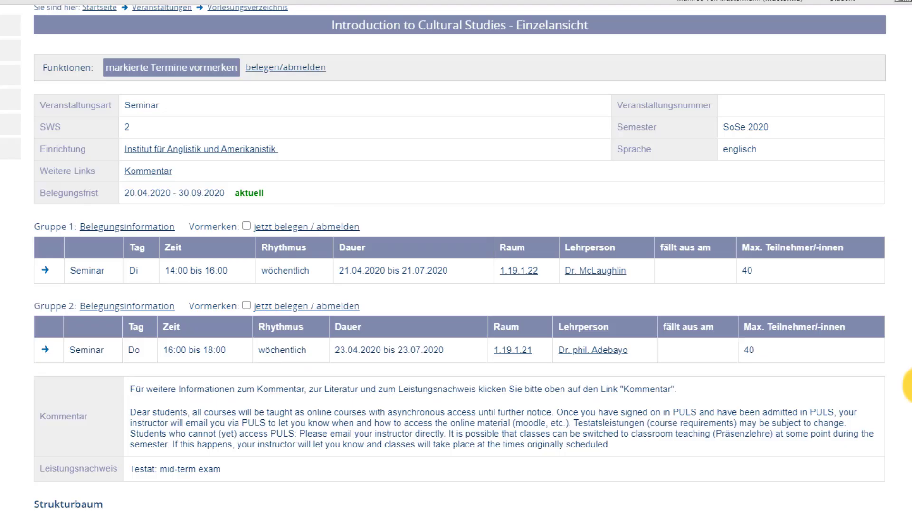
# Mark Gruppe 1 and Gruppe 2 and reserve them with 'markierte Termine vormerken'
pyautogui.click(246, 305)
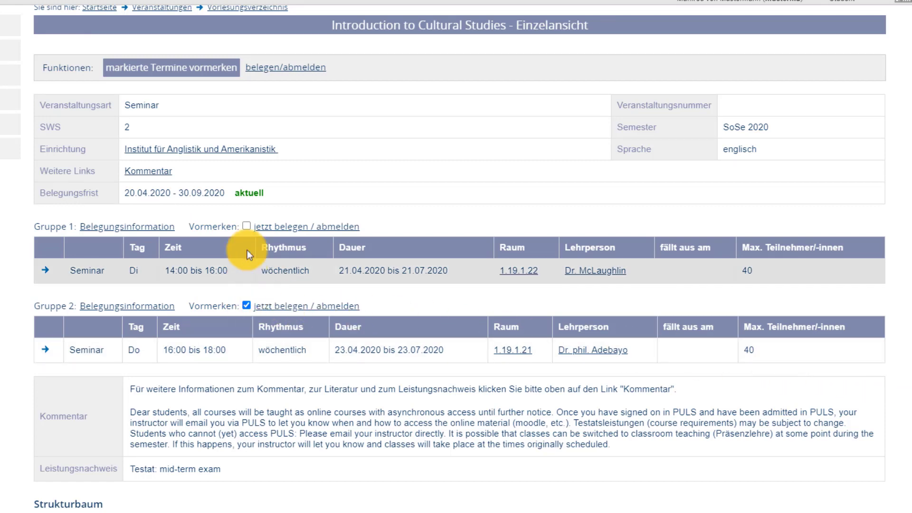
pyautogui.click(246, 226)
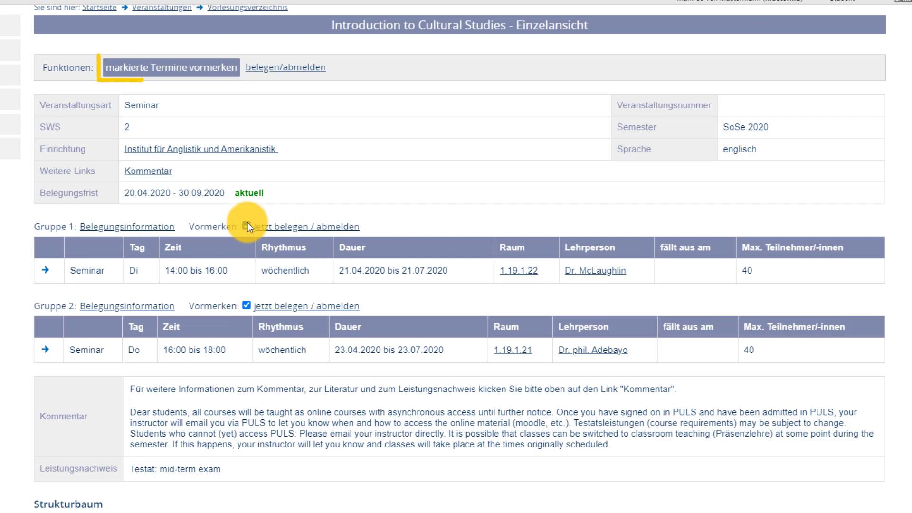
pyautogui.click(205, 69)
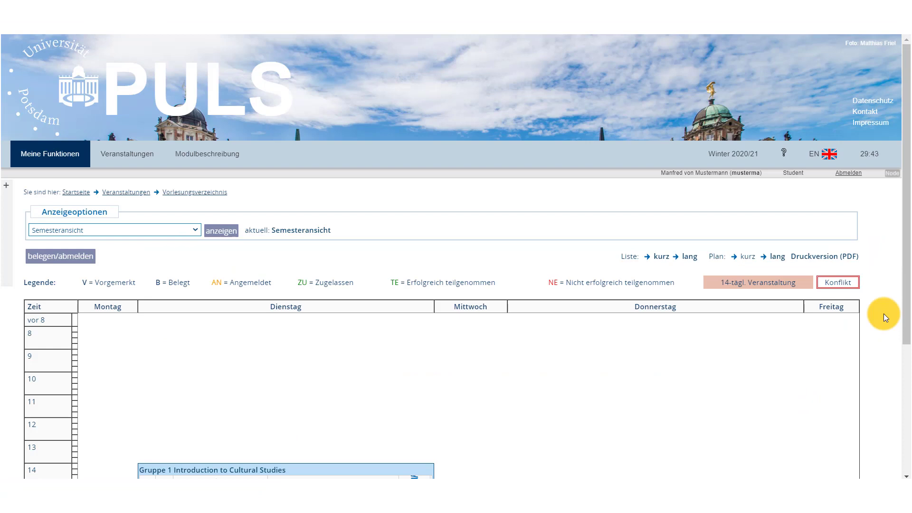
# Keep the semester view and switch the timetable to the detailed Plan 'lang'
pyautogui.scroll(-3, 883, 313)
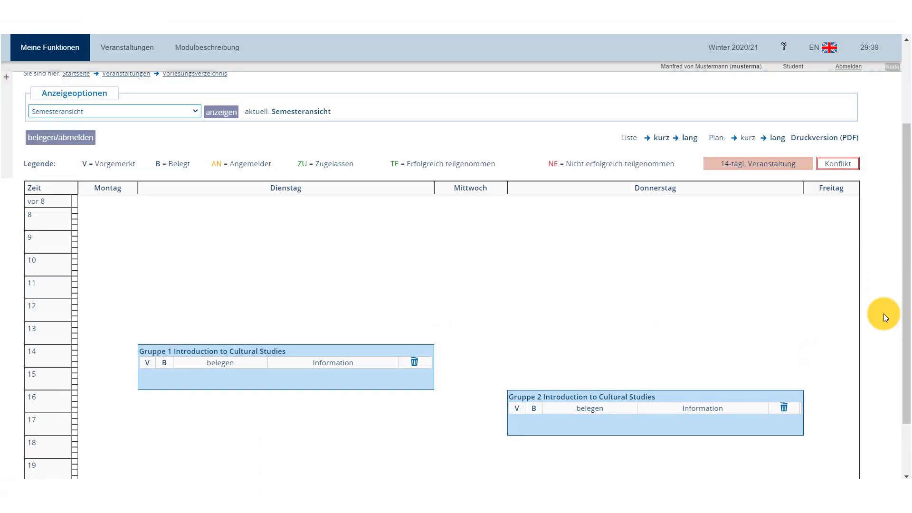
pyautogui.click(181, 112)
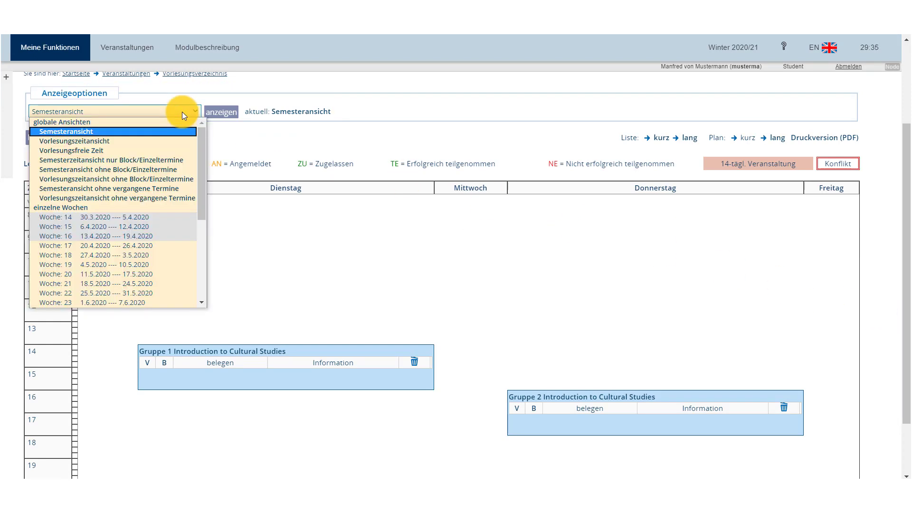
pyautogui.click(181, 111)
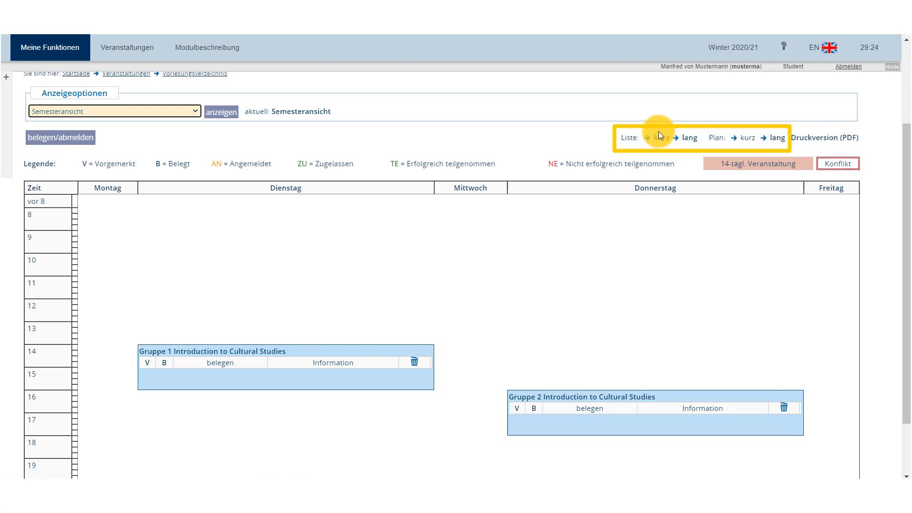
pyautogui.click(777, 139)
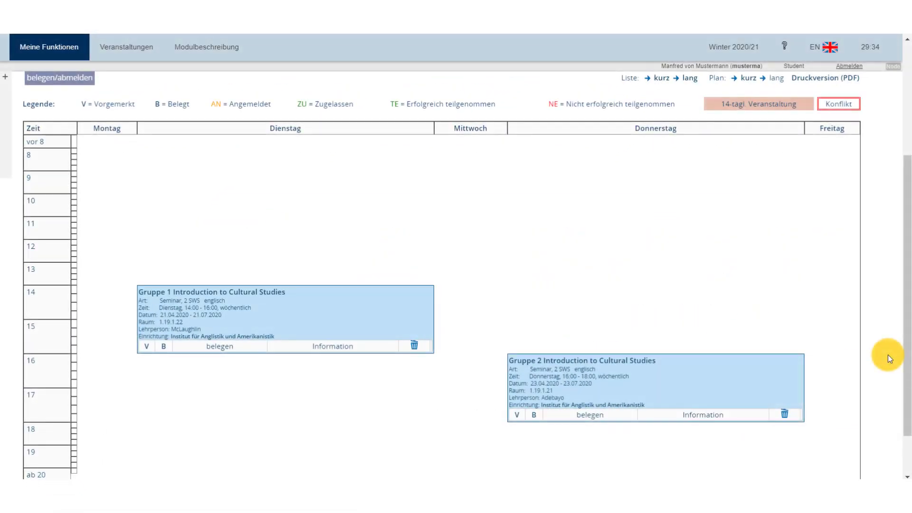
pyautogui.scroll(2, 888, 355)
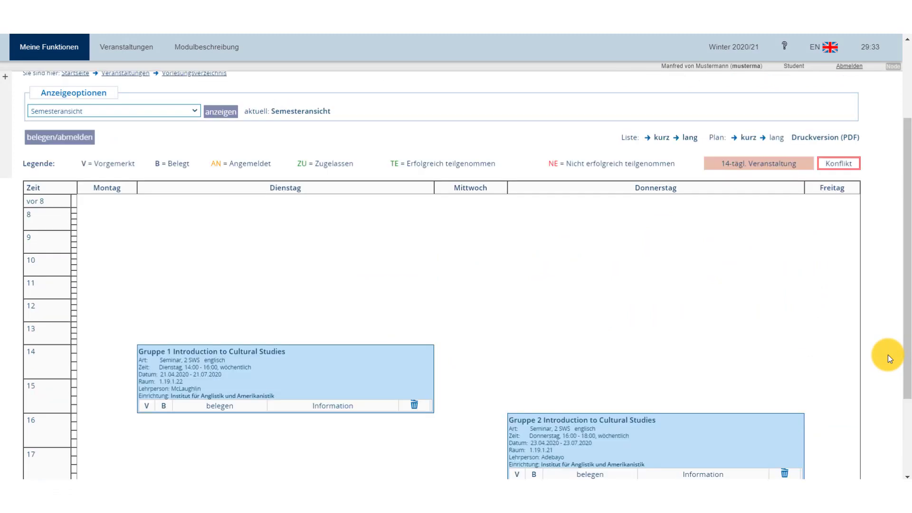
pyautogui.scroll(3, 888, 355)
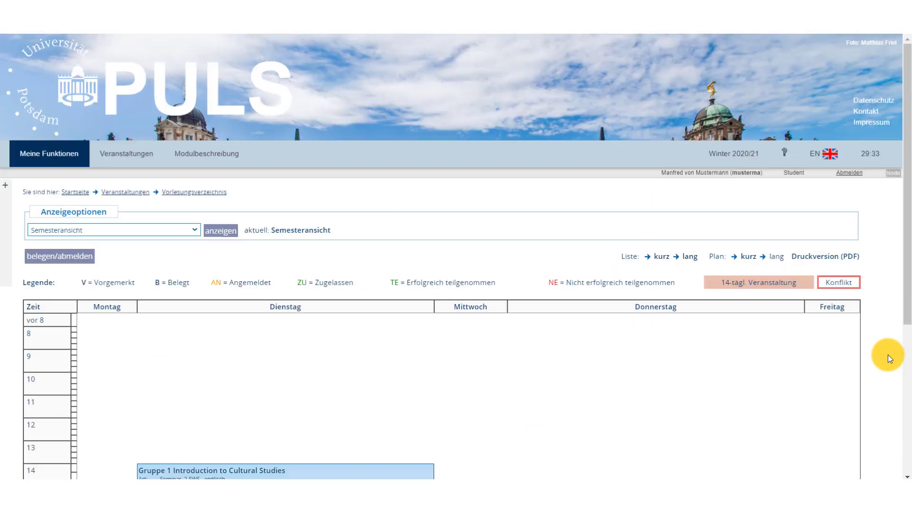
# Start belegen/abmelden for both groups and set Gruppe 2's priority to 2 (mittel)
pyautogui.click(75, 257)
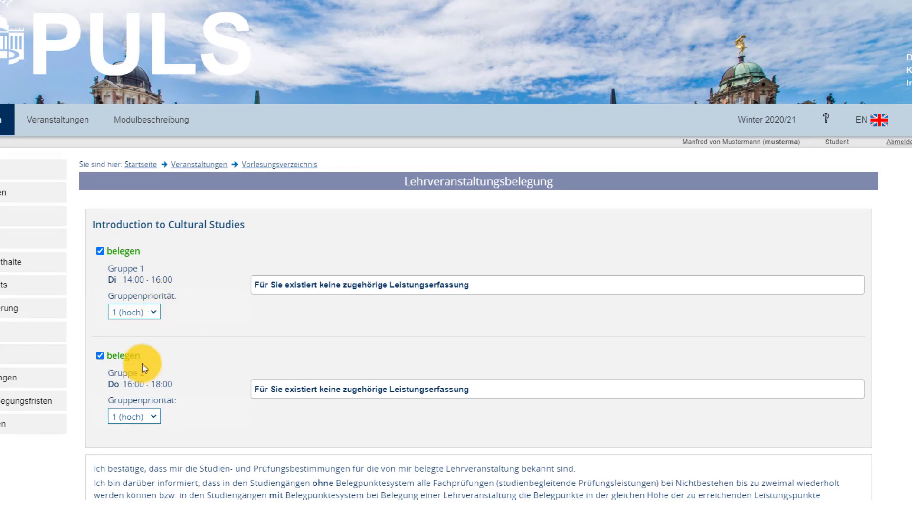
pyautogui.click(133, 416)
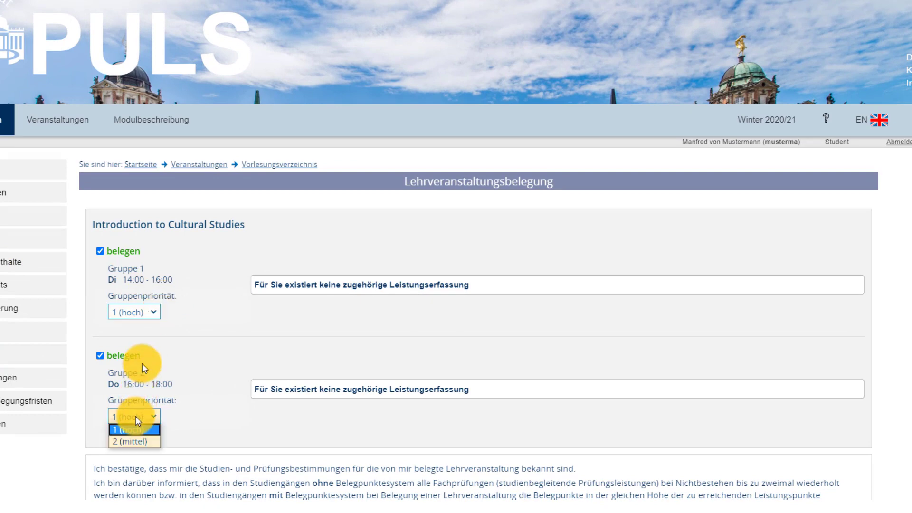
pyautogui.click(135, 441)
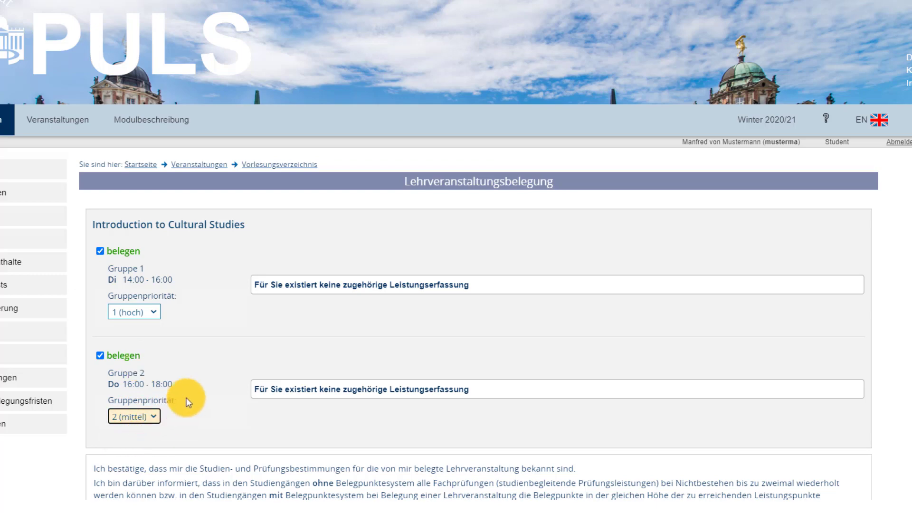
pyautogui.scroll(-4, 218, 372)
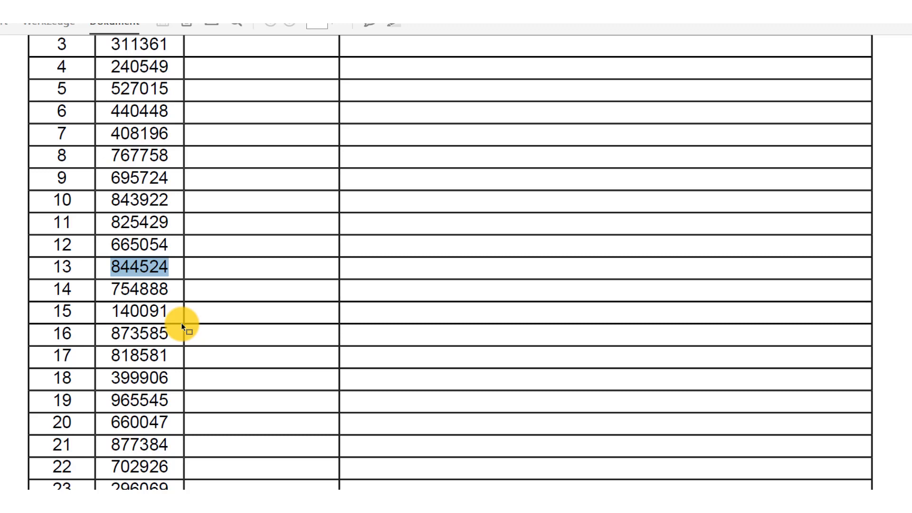
# Enter the code for iTAN no. 14 and submit registration for both Introduction to Cultural Studies groups
pyautogui.hotkey('alt', 'Tab')
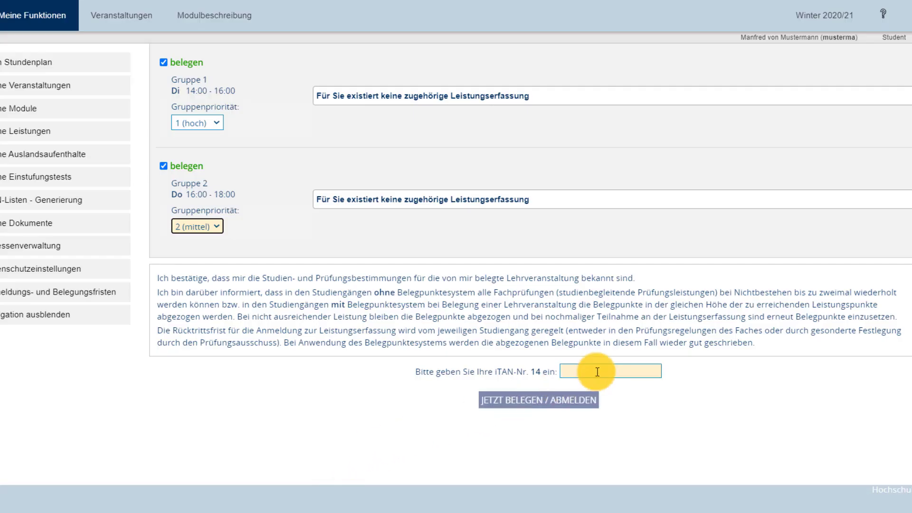
pyautogui.click(597, 371)
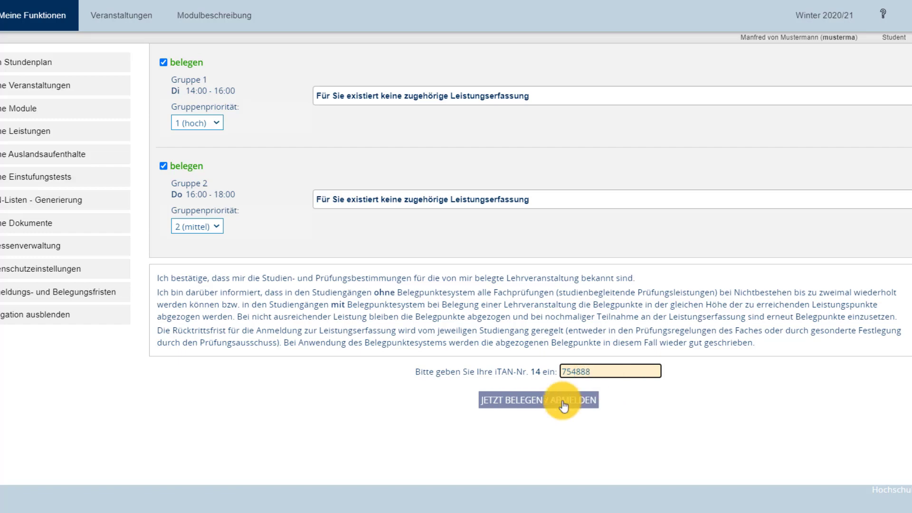
pyautogui.click(554, 403)
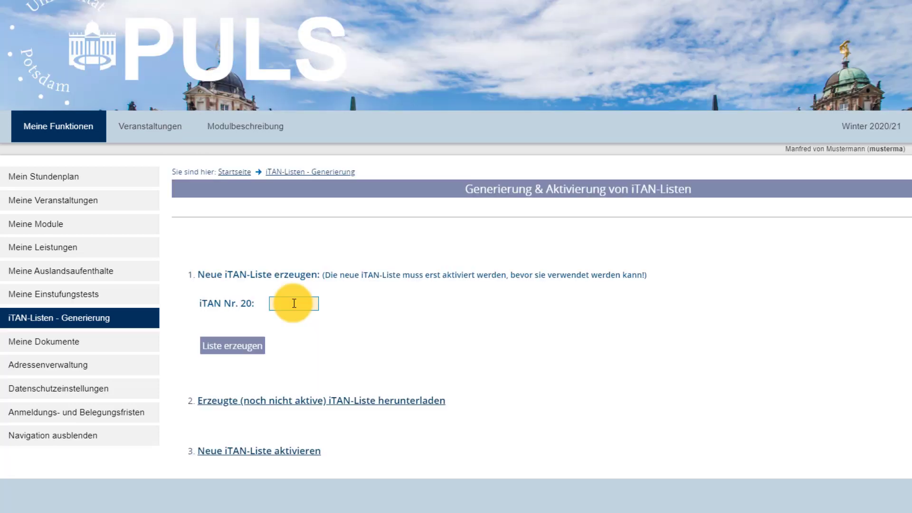
# Create a new iTAN list using old iTAN no. 20, then activate it with the step-3 iTANs
pyautogui.click(294, 302)
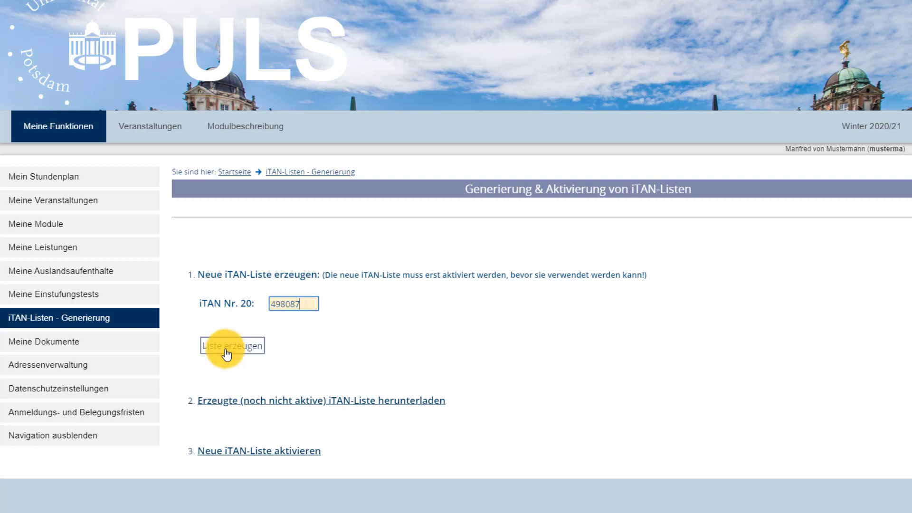
pyautogui.click(230, 347)
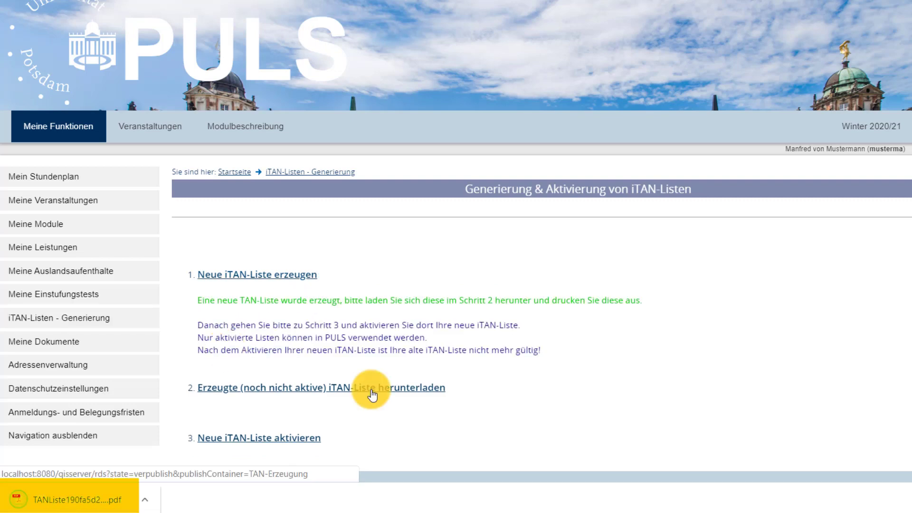
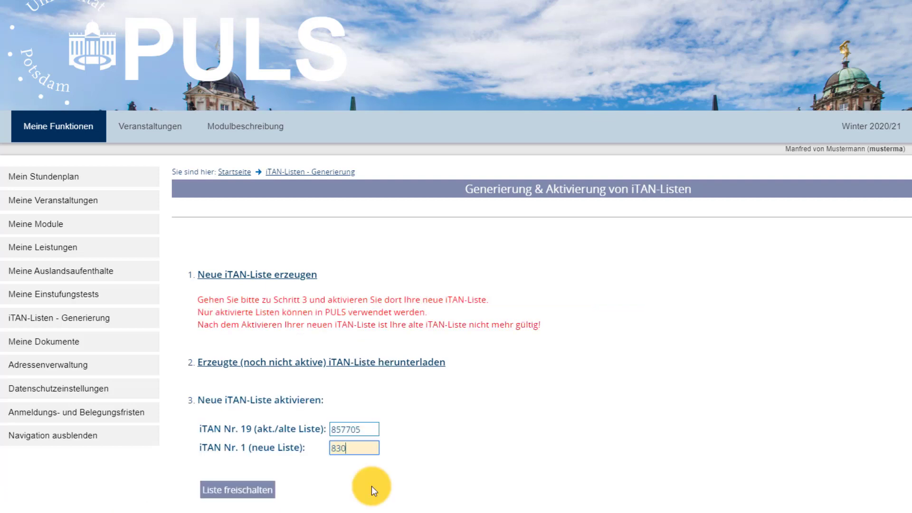
pyautogui.click(240, 494)
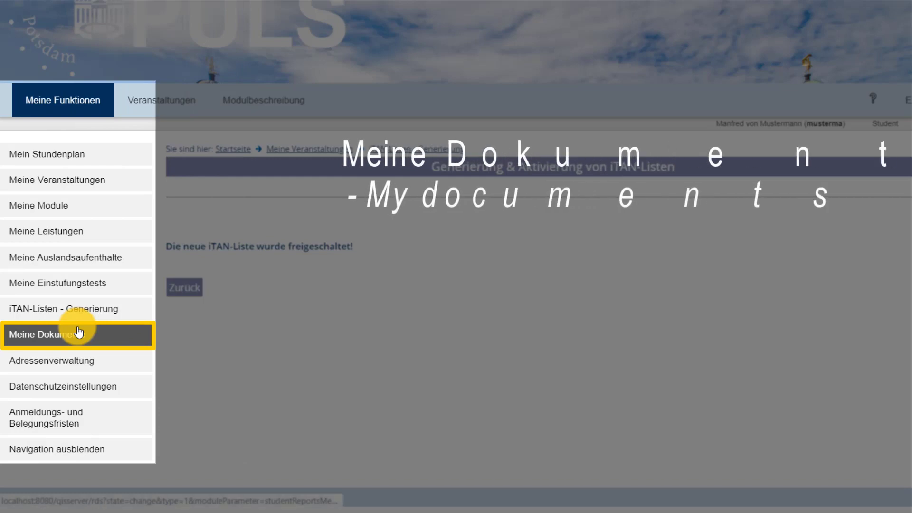
# Go to 'Meine Dokumente' to reach printable certificates like the Studienbescheinigung
pyautogui.click(79, 331)
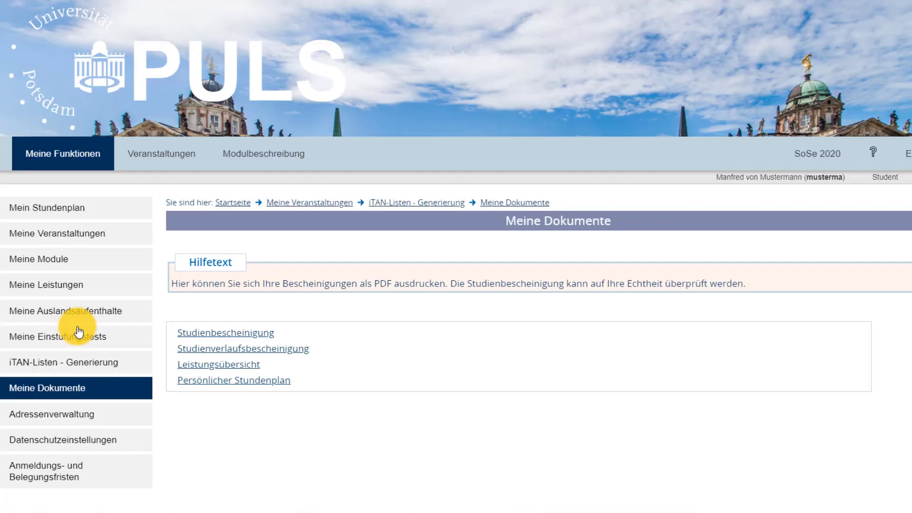